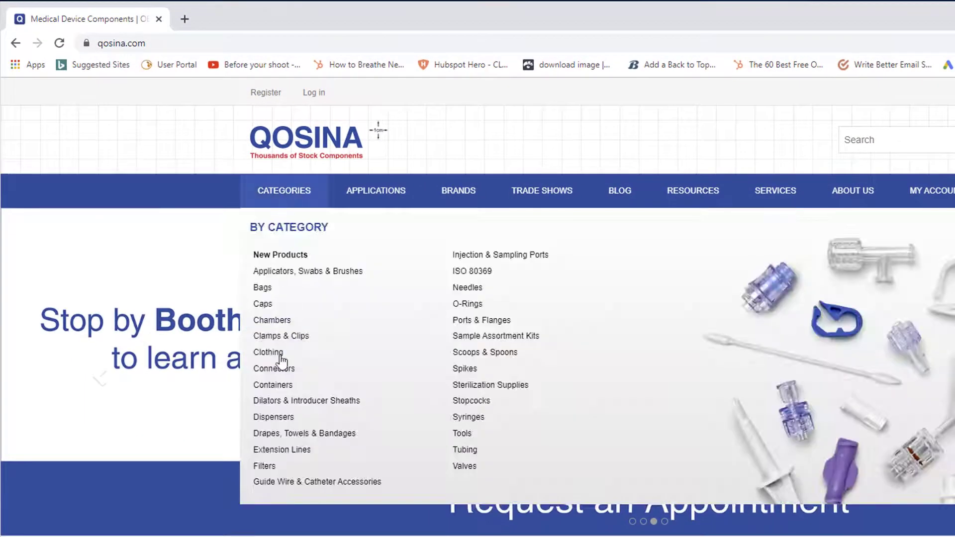
Browse Connectors, then search the site for part number 31340 and open its product page.
click(274, 373)
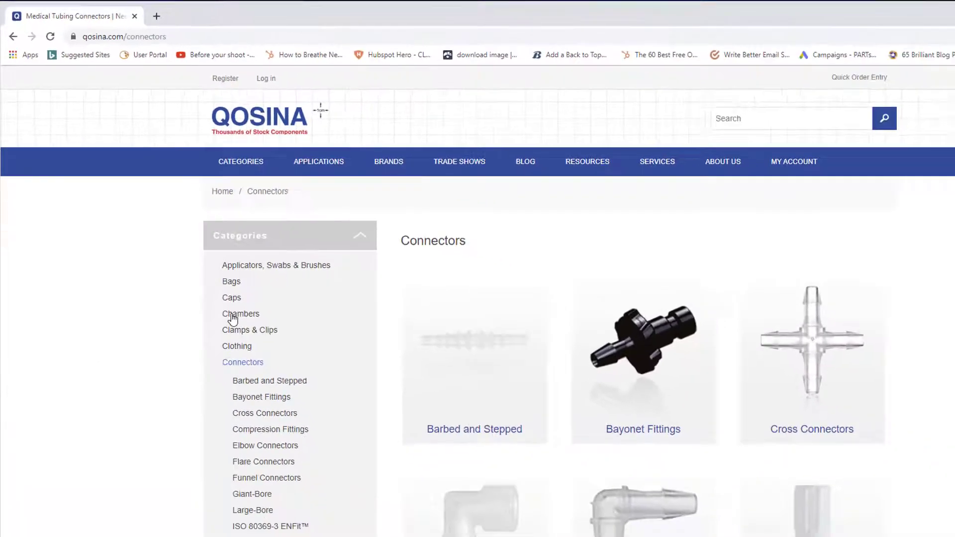
scroll(233, 318, down, 1)
scroll(234, 318, down, 2)
scroll(244, 324, down, 1)
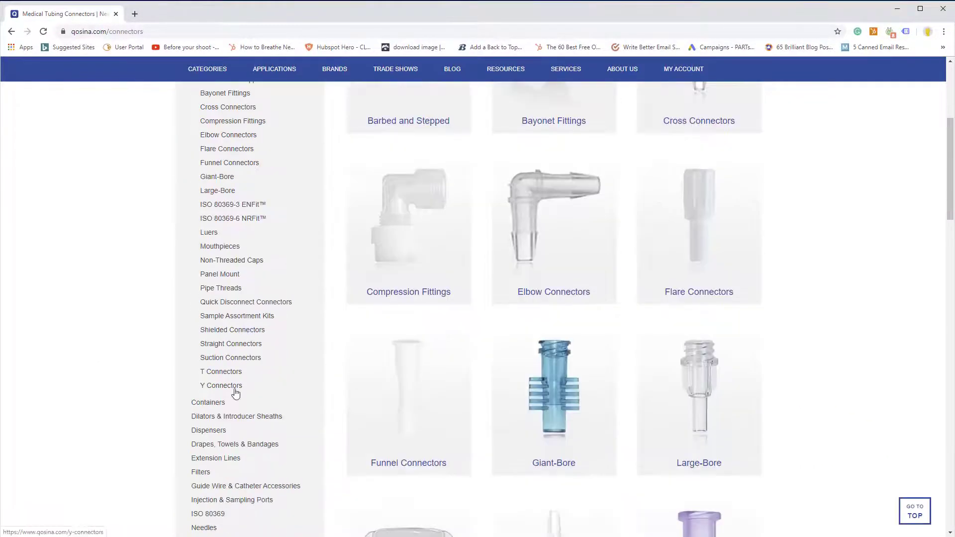
scroll(619, 301, up, 2)
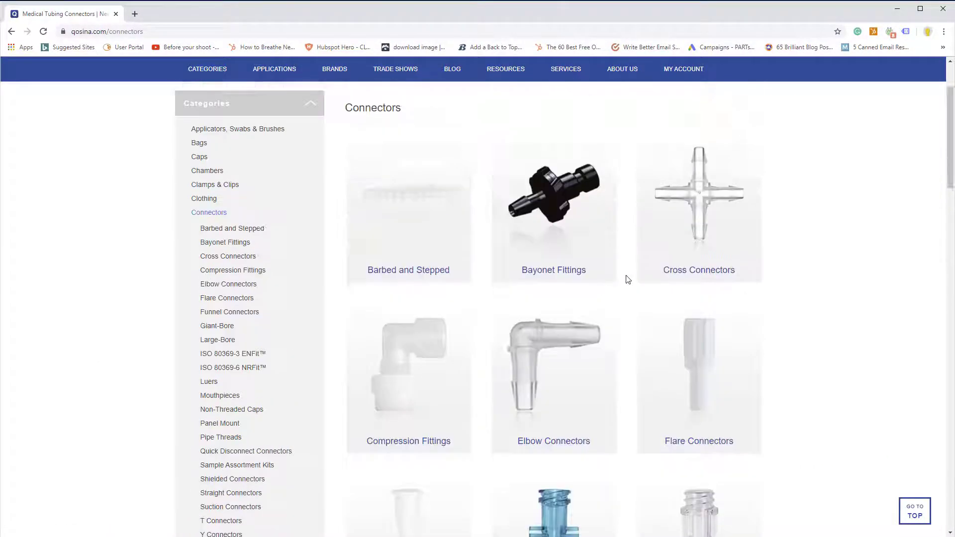
scroll(624, 277, up, 2)
click(635, 100)
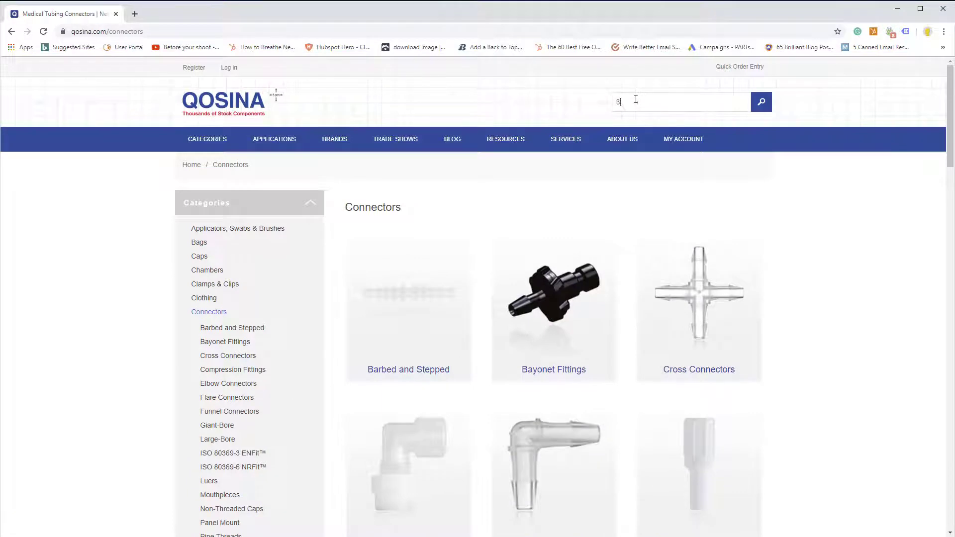
text(31340)
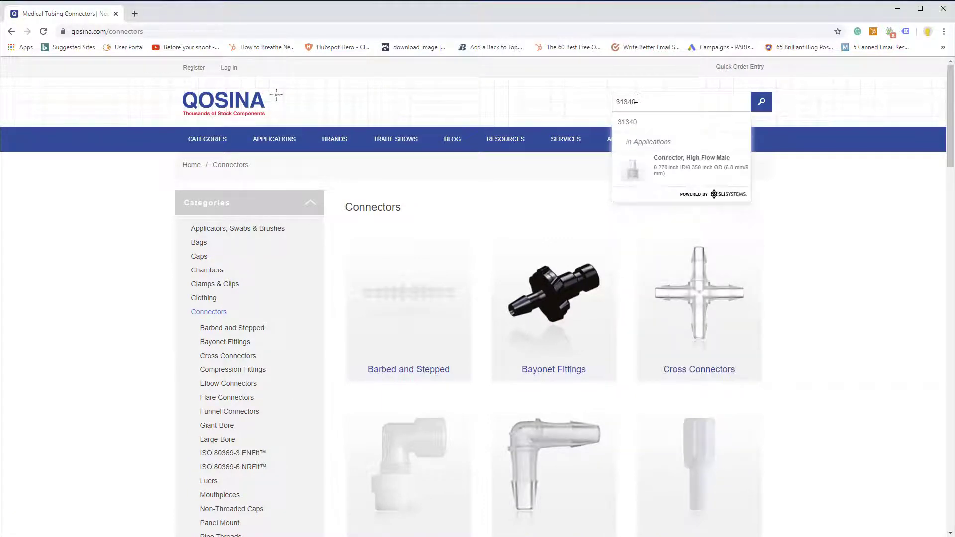
key(Return)
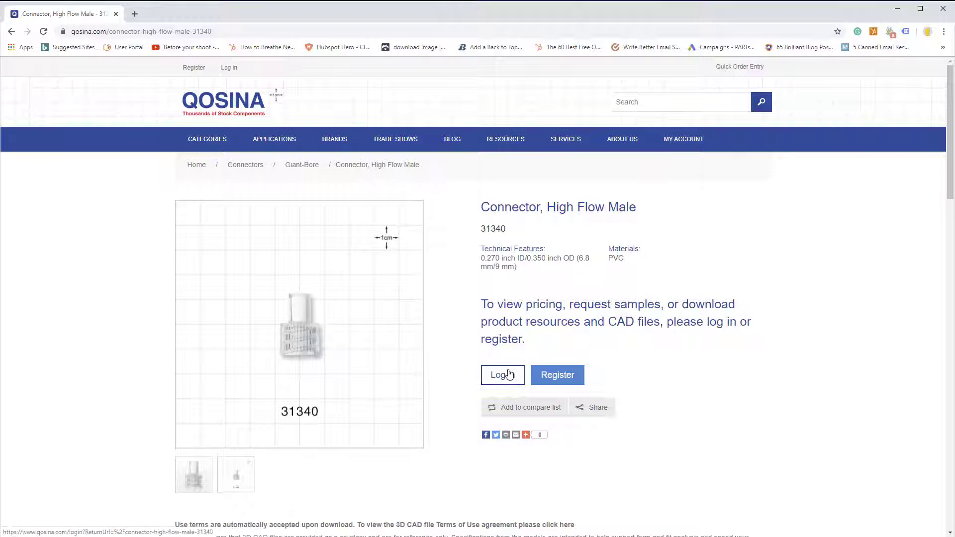
Log in with the saved email address and password to reveal pricing for part 31340.
click(511, 375)
click(569, 258)
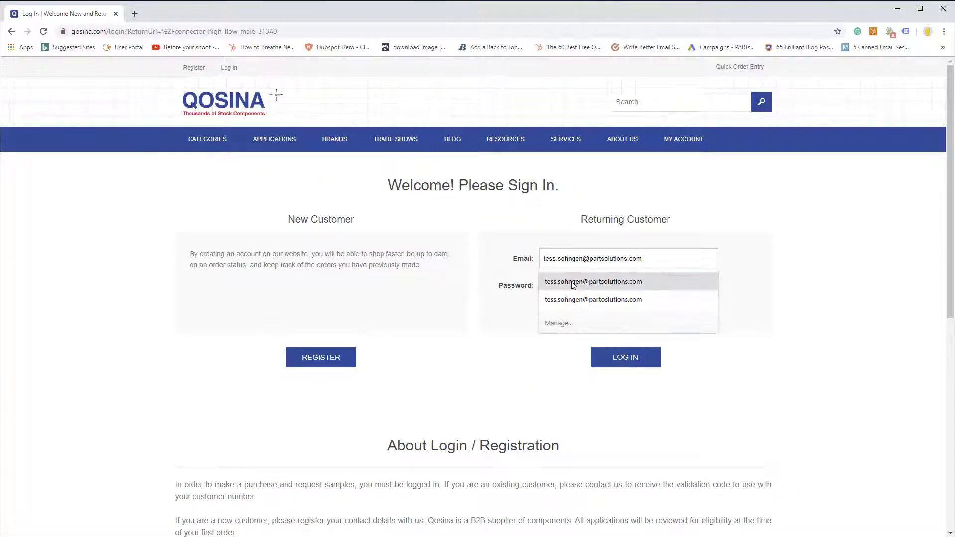
click(572, 283)
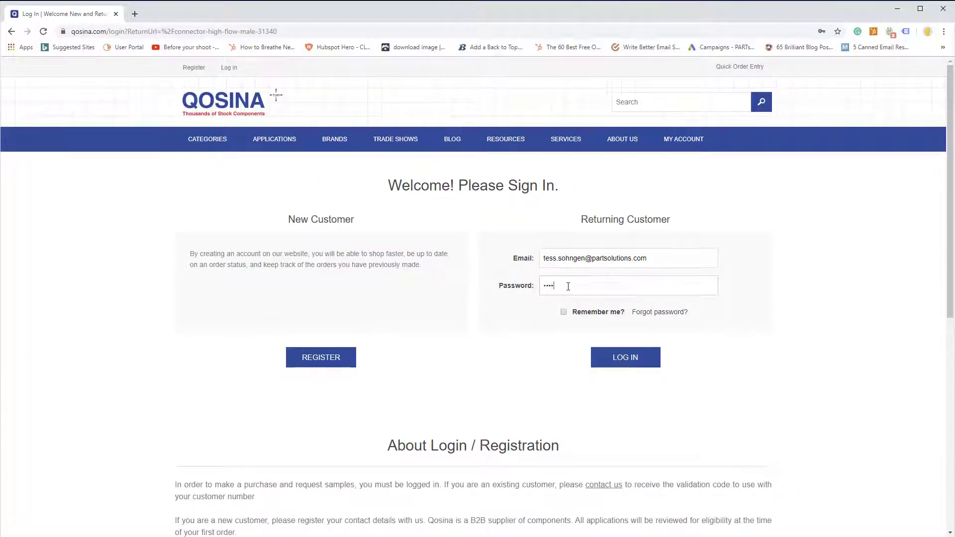
key(Return)
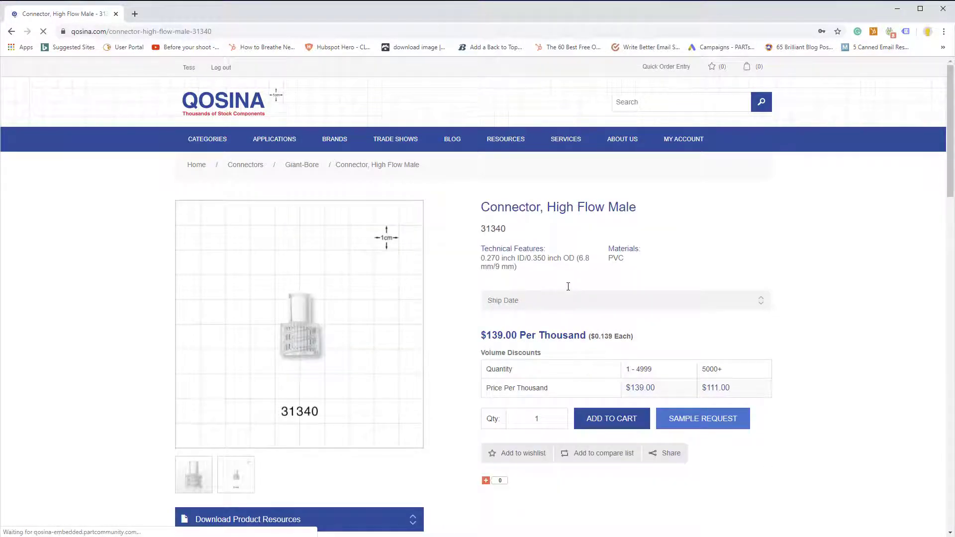
scroll(569, 287, down, 1)
scroll(568, 287, down, 2)
scroll(568, 288, down, 2)
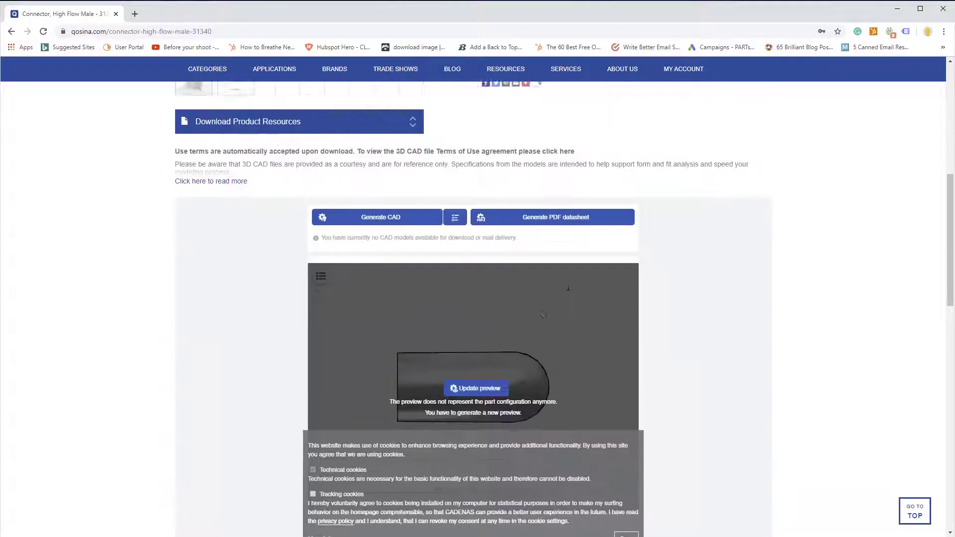
scroll(568, 288, down, 1)
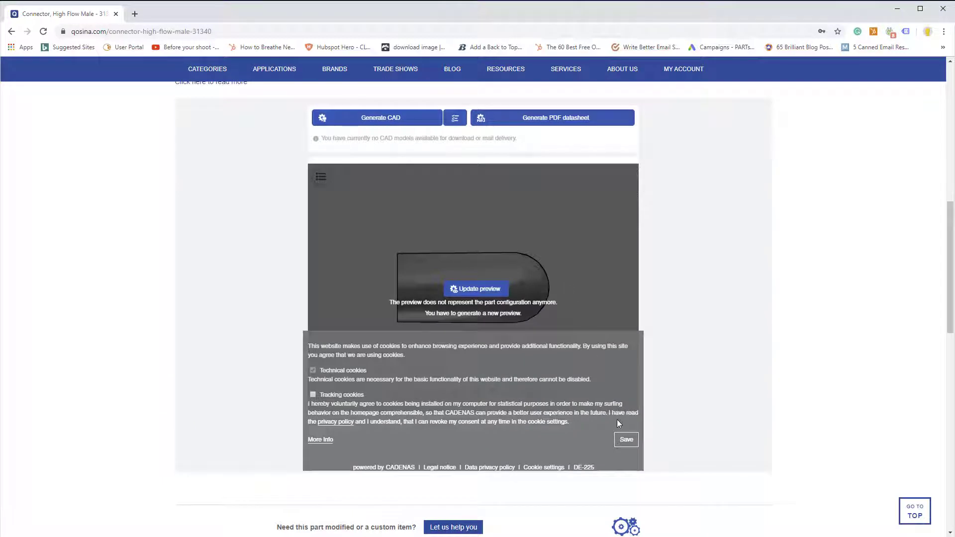
Save cookie preferences, render the connector's 3D preview and rotate it to view the open end.
click(626, 440)
click(484, 292)
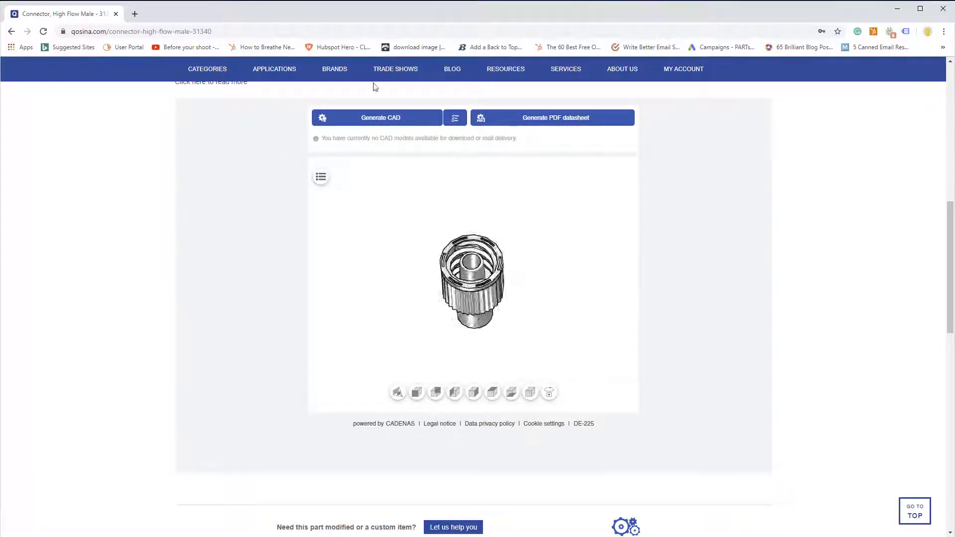
scroll(436, 322, up, 2)
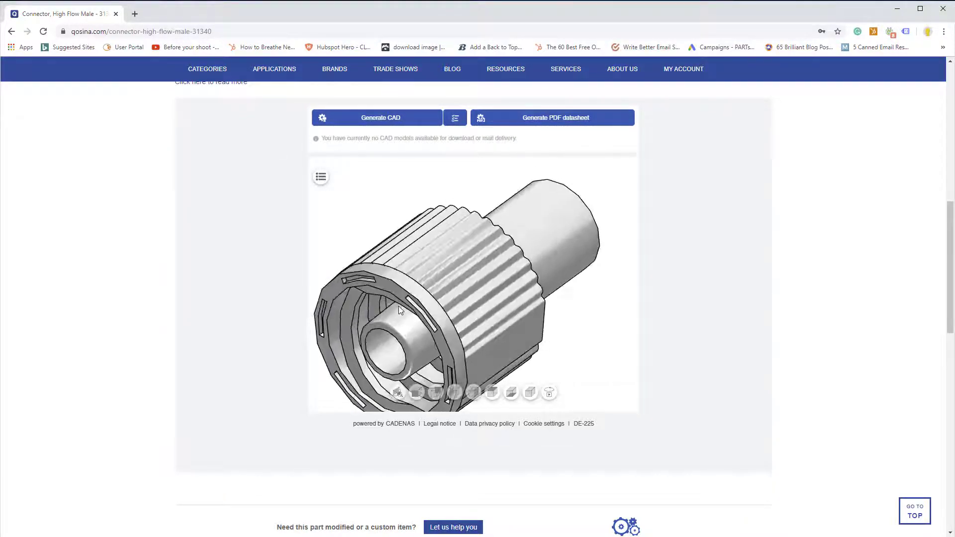
mouse_move(433, 322)
mouse_down()
mouse_move(422, 182)
mouse_move(421, 208)
mouse_up()
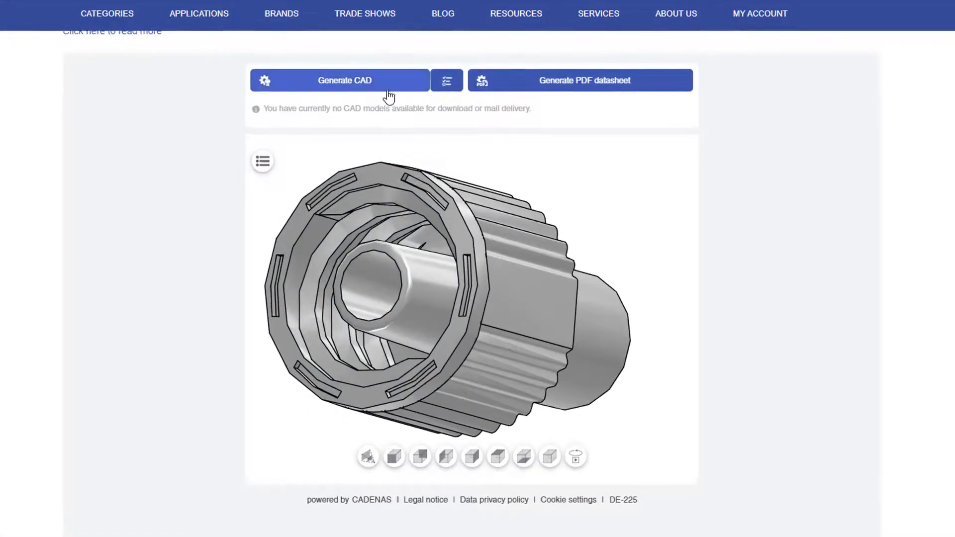
Add NX 9 (3D) as the CAD format and start generation of the 31340 model.
click(387, 88)
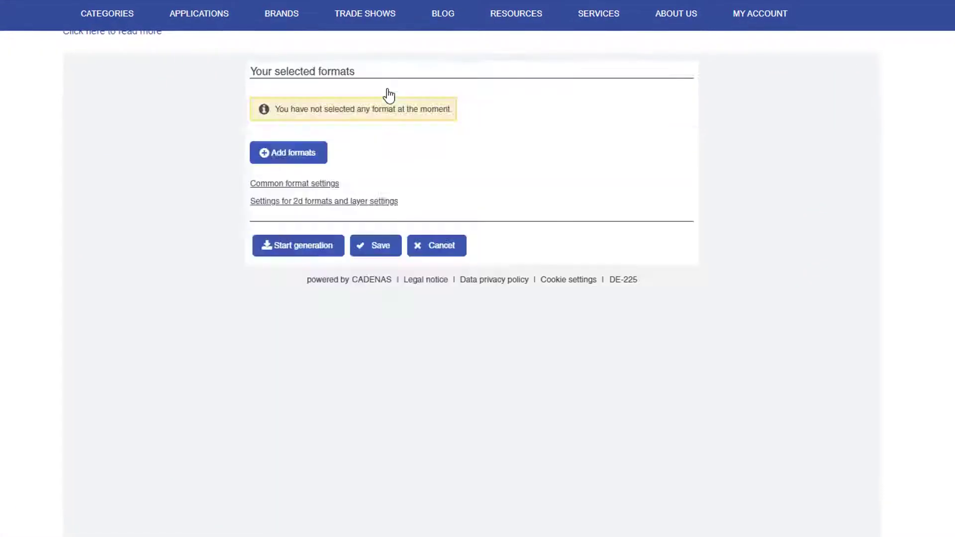
click(314, 154)
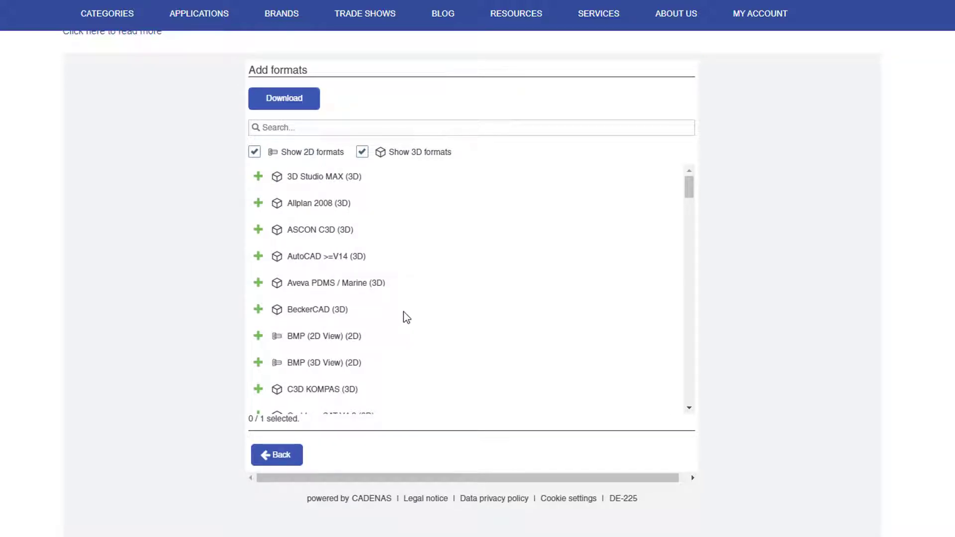
scroll(404, 312, down, 1)
scroll(404, 312, down, 2)
scroll(404, 313, down, 3)
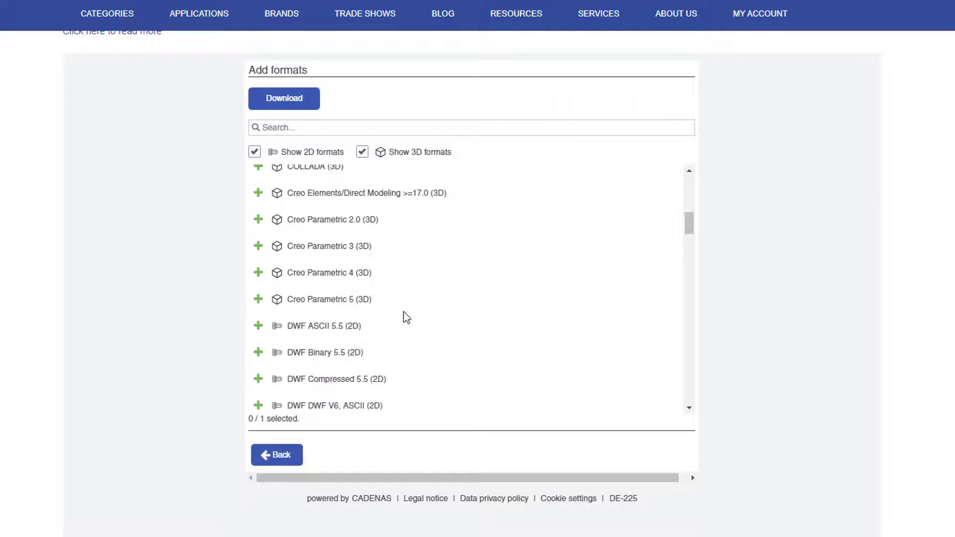
scroll(403, 313, down, 2)
scroll(403, 313, down, 2)
scroll(403, 313, down, 1)
scroll(403, 313, down, 1)
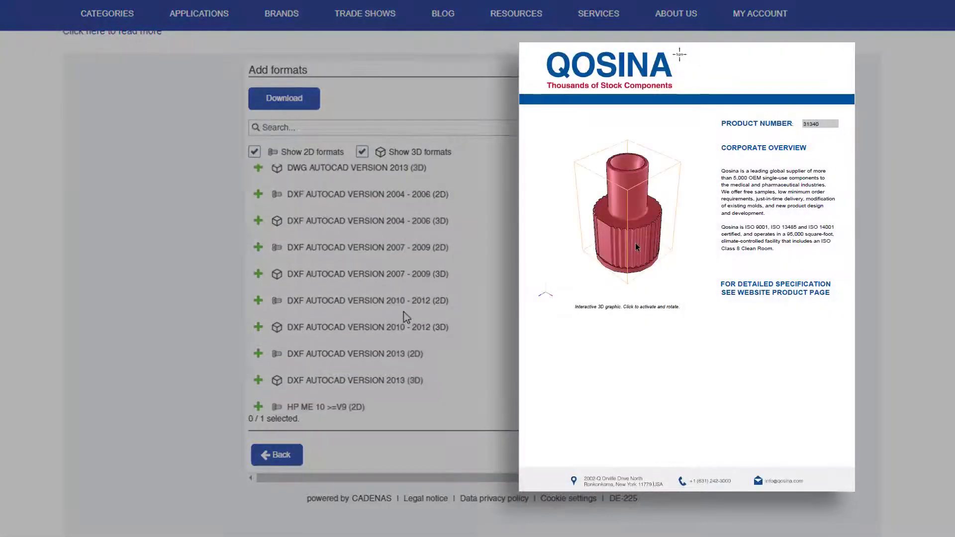
scroll(403, 318, down, 3)
scroll(404, 318, down, 2)
scroll(403, 317, down, 3)
scroll(404, 317, down, 2)
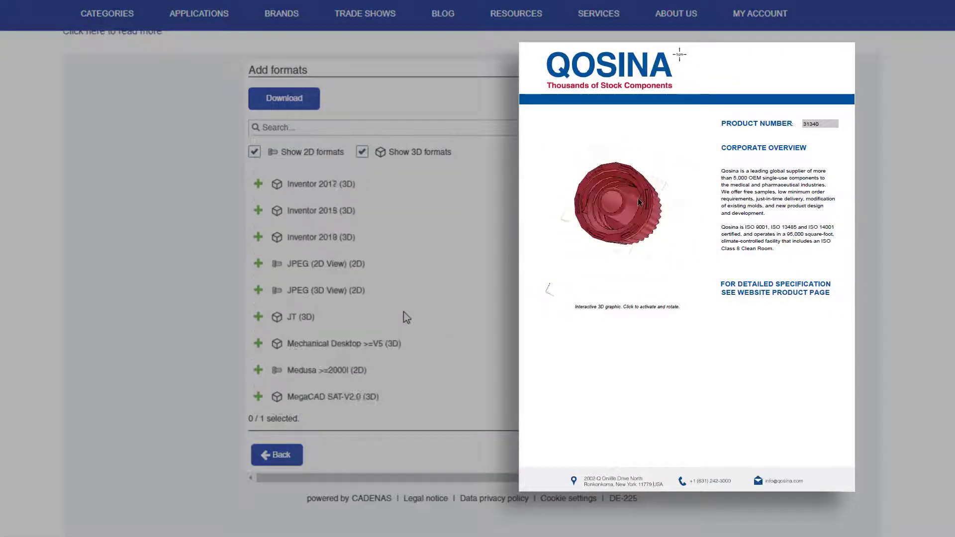
scroll(404, 317, down, 3)
scroll(403, 318, down, 1)
scroll(404, 317, down, 2)
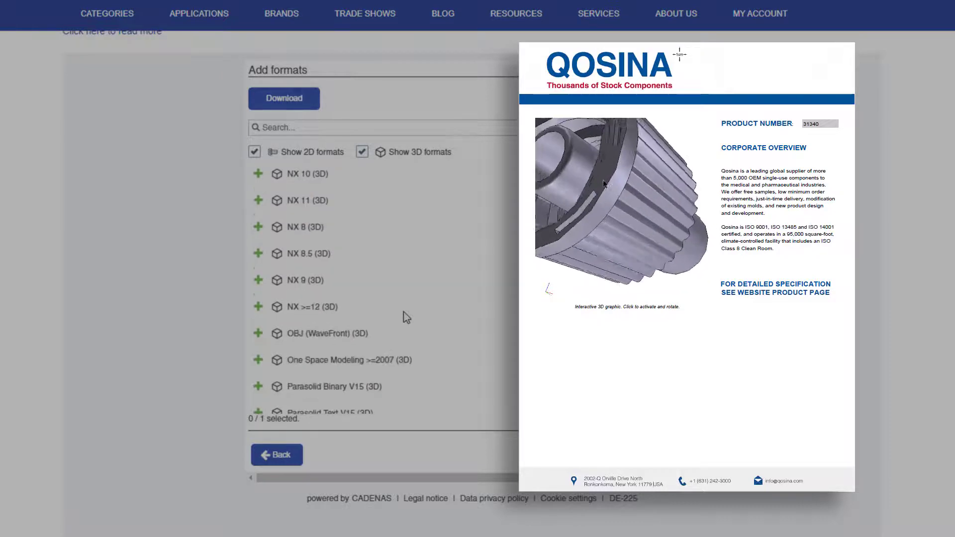
click(295, 291)
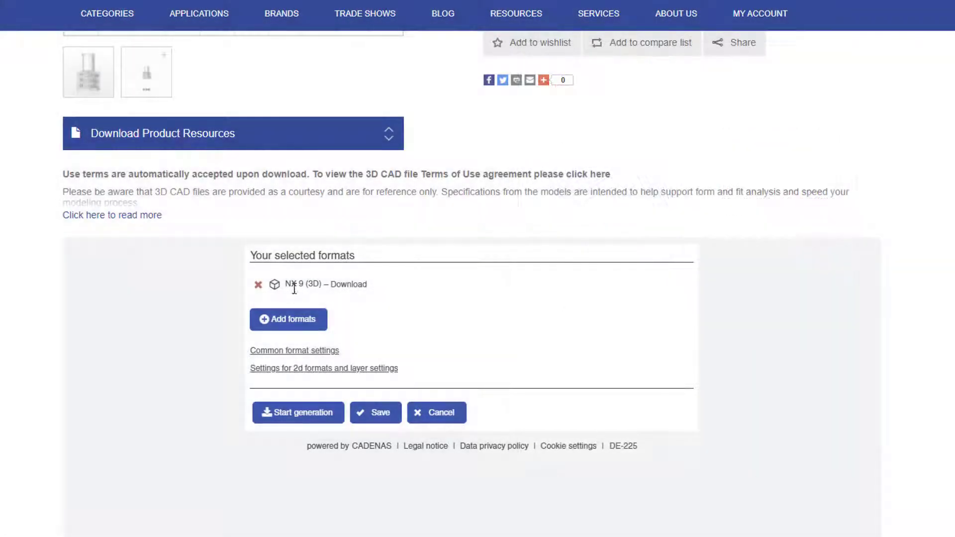
scroll(325, 351, down, 2)
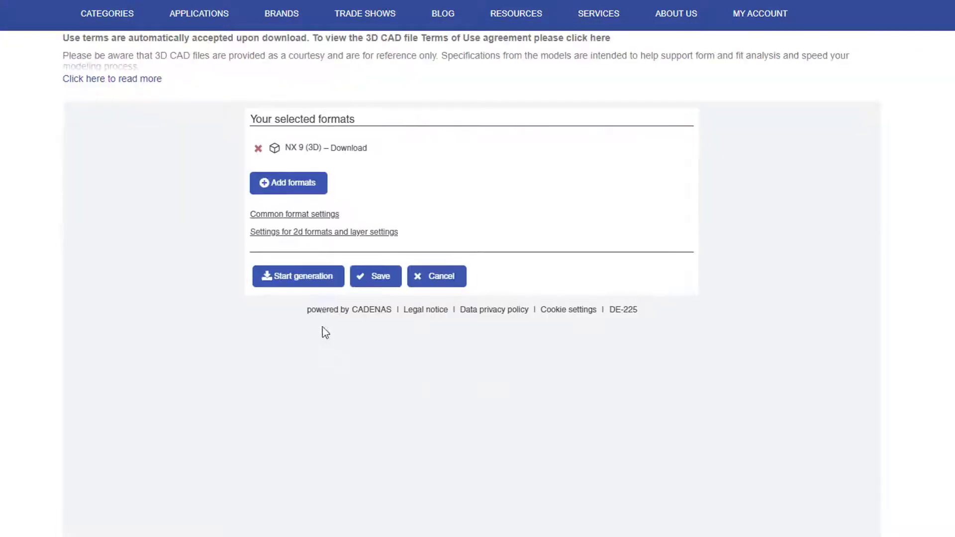
click(302, 276)
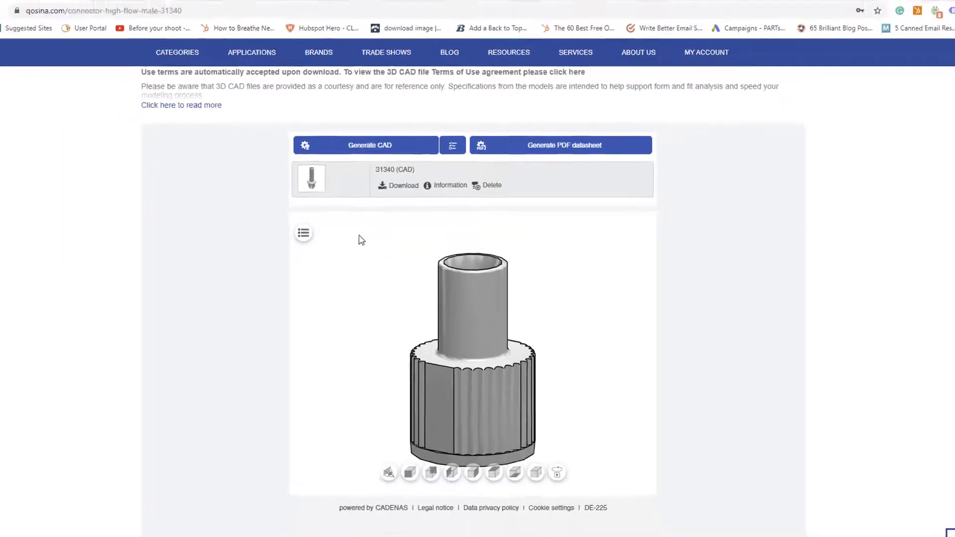